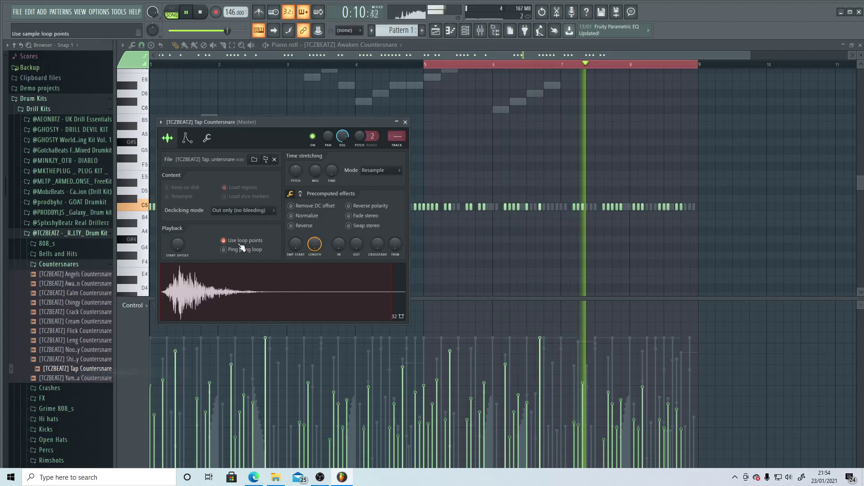
- Close the Tap Countersnare sampler window and move playback back to an earlier bar of the Smack Rimshot pattern
click(405, 122)
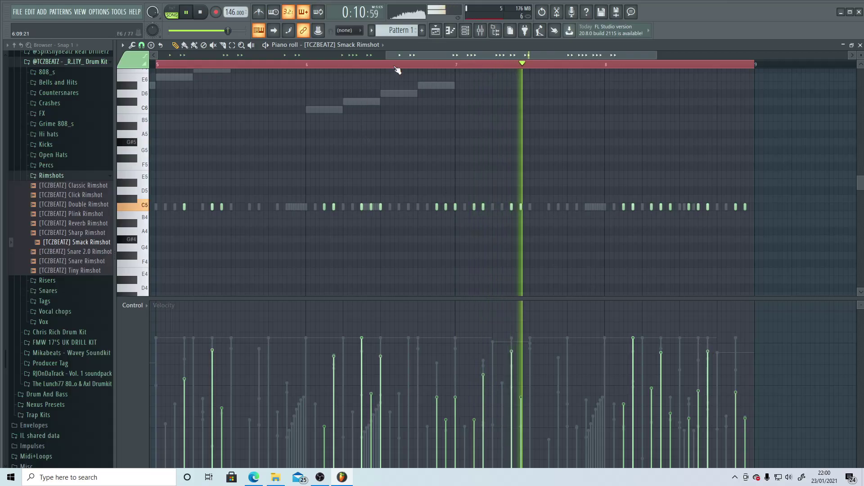
drag(668, 65, 411, 67)
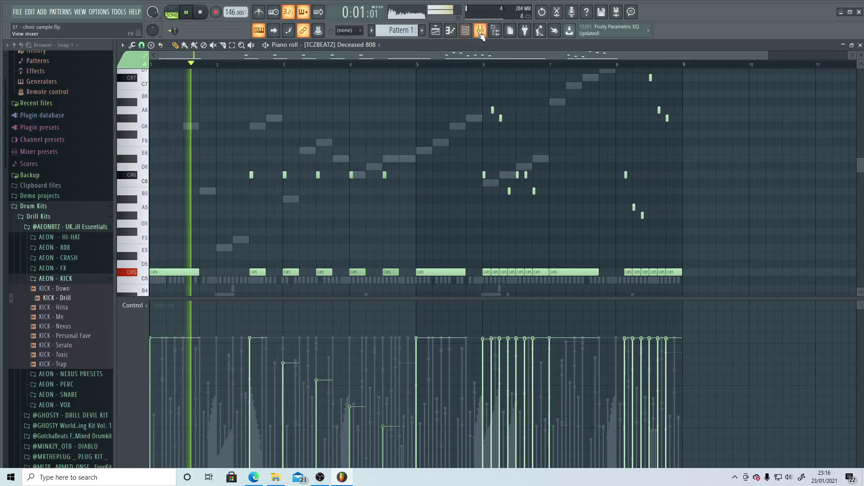
- Open the channel rack and mixer, and route the selected drum channels to consecutive mixer tracks starting from Insert 10
click(468, 32)
click(472, 32)
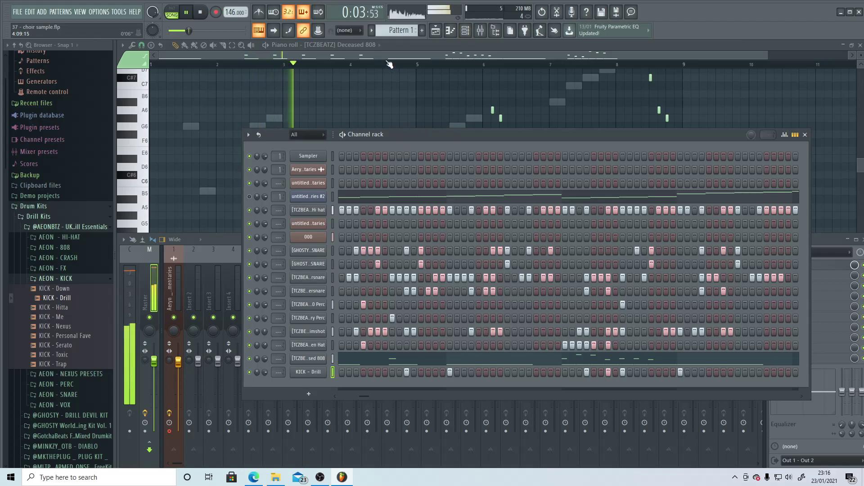
click(385, 58)
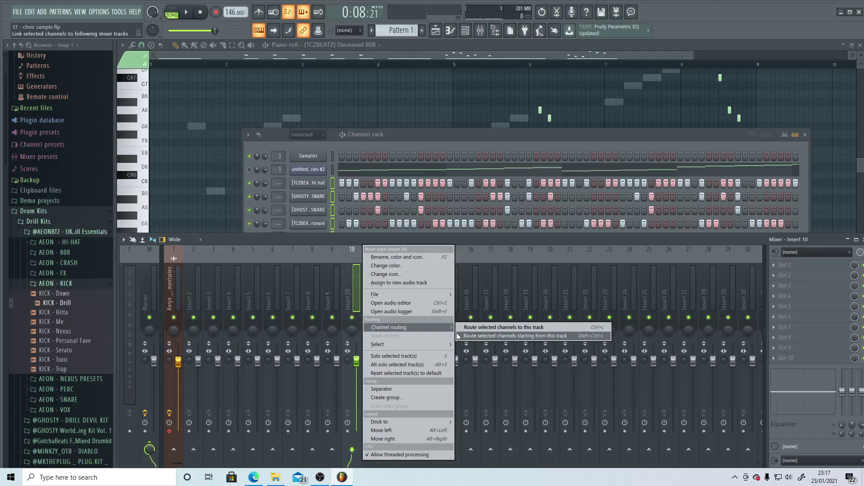
click(461, 336)
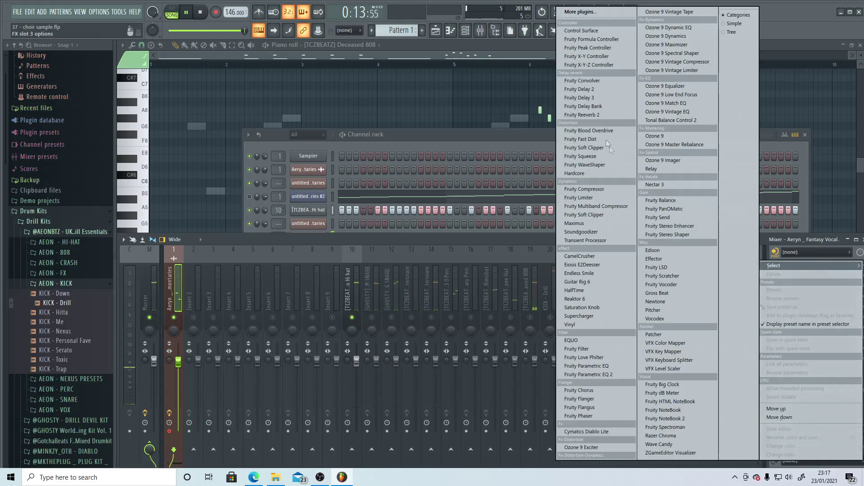
- Add Fruity Reeverb 2 to effect slot 3 of the vocal sample's mixer track and close its window
click(606, 140)
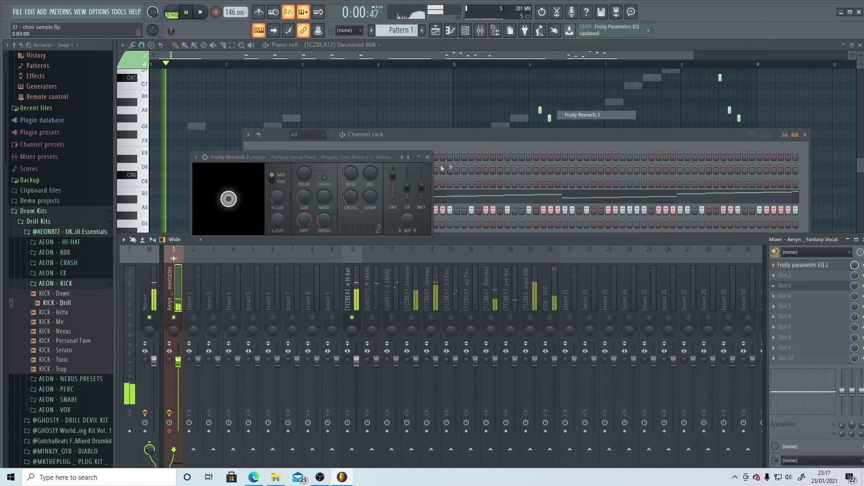
click(427, 157)
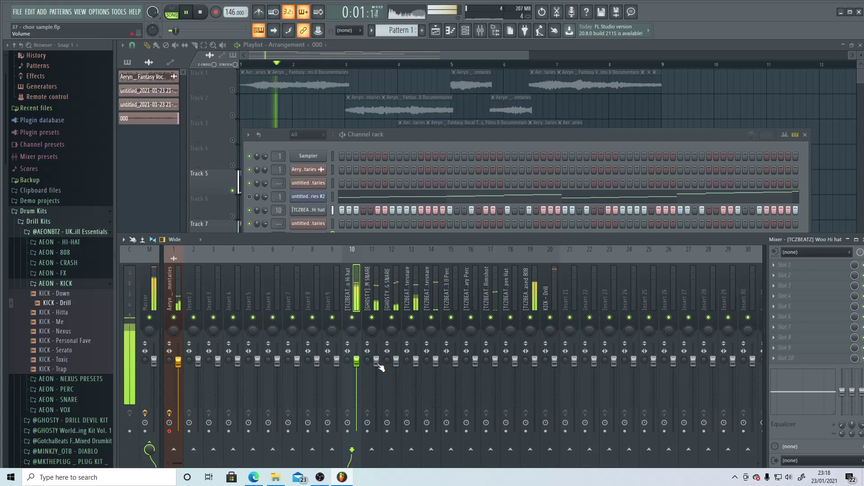
- Lower the volumes of the RIM SNARE and Woo Hi hat mixer tracks slightly
click(378, 364)
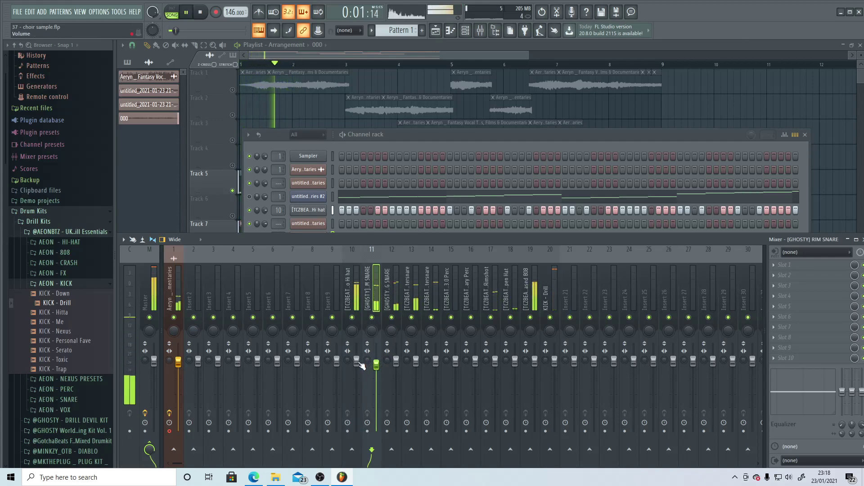
click(360, 365)
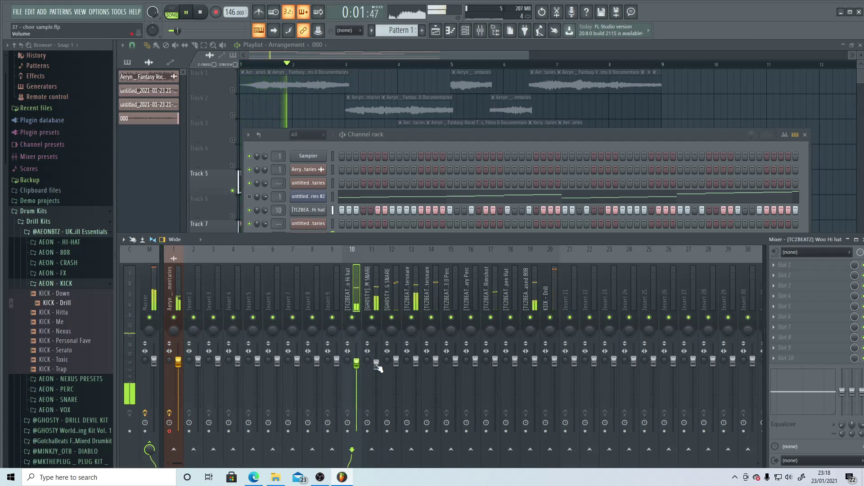
- Lower the Awaken Countersnare mixer track's volume while auditioning it in solo and in the mix
key(space)
right_click(411, 316)
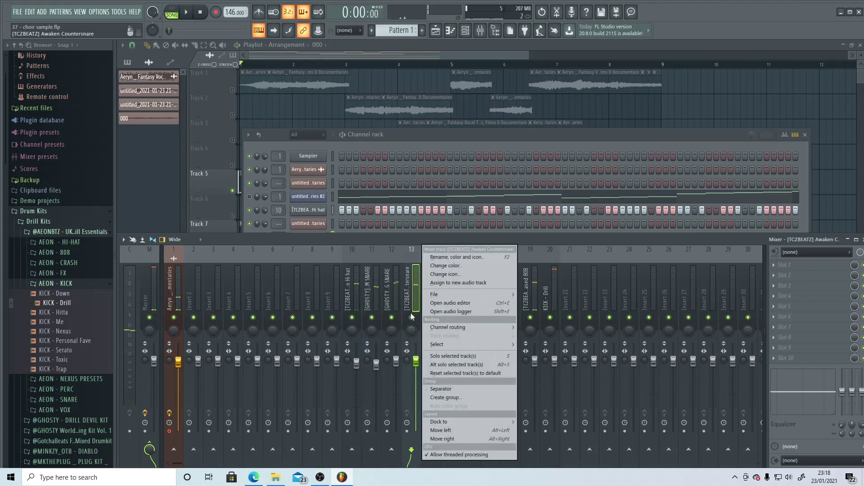
right_click(411, 317)
key(space)
key(space)
key(space)
drag(416, 361, 415, 369)
key(space)
key(space)
right_click(411, 317)
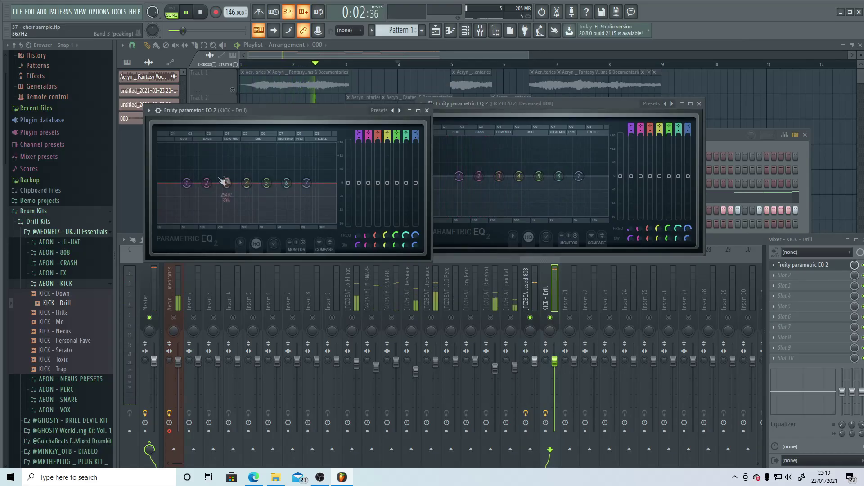
- Change band 1 of the KICK - Drill EQ to a steep high-pass filter and boost band 2 slightly in the low end
right_click(187, 184)
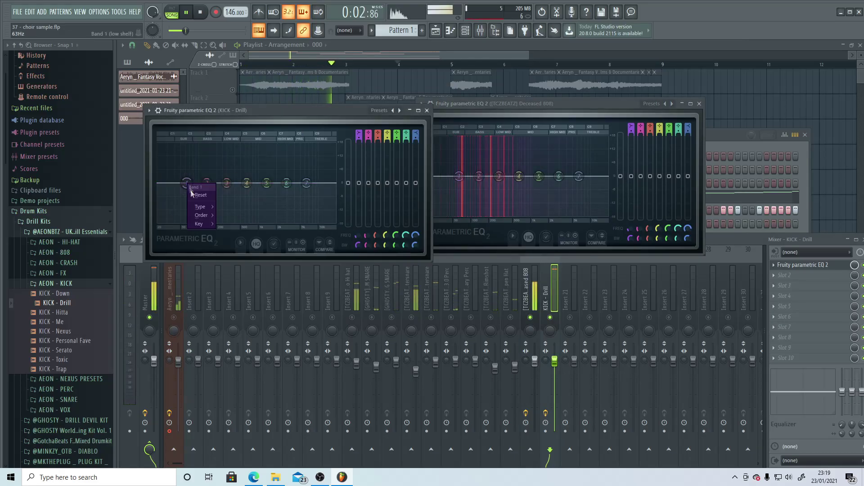
mouse_move(198, 207)
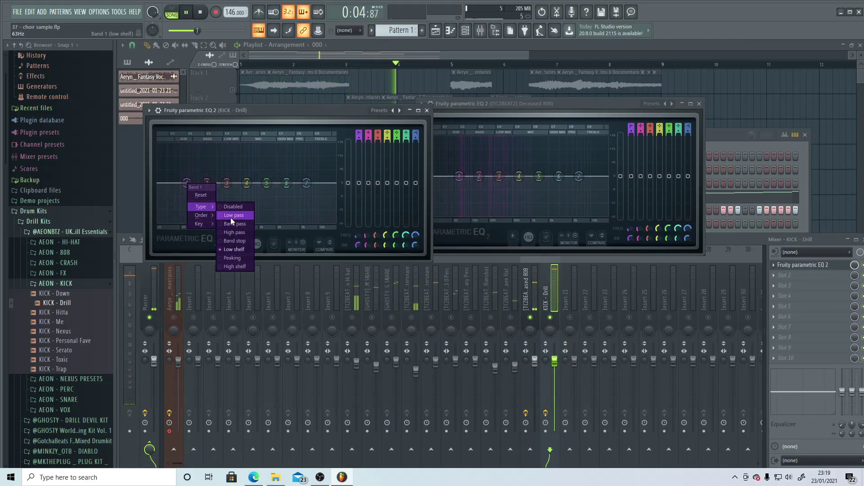
click(233, 215)
right_click(187, 183)
mouse_move(200, 205)
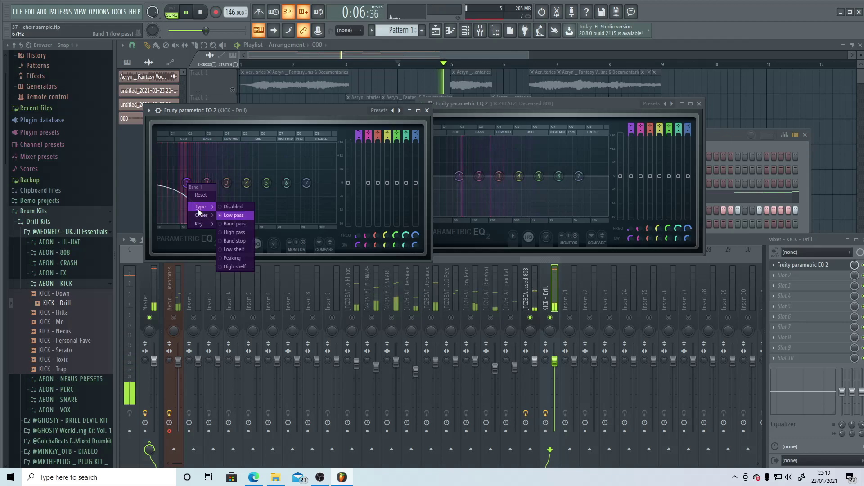
click(229, 232)
right_click(187, 183)
click(228, 215)
drag(186, 183, 194, 178)
- Narrow band 3 of the kick's EQ, lower it to about -2.1 dB and resume playback
key(space)
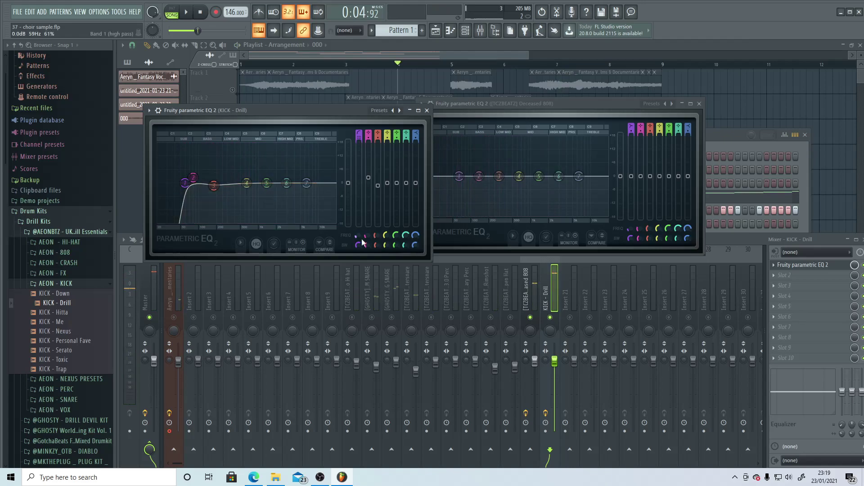
drag(376, 247, 375, 248)
drag(213, 185, 213, 188)
key(space)
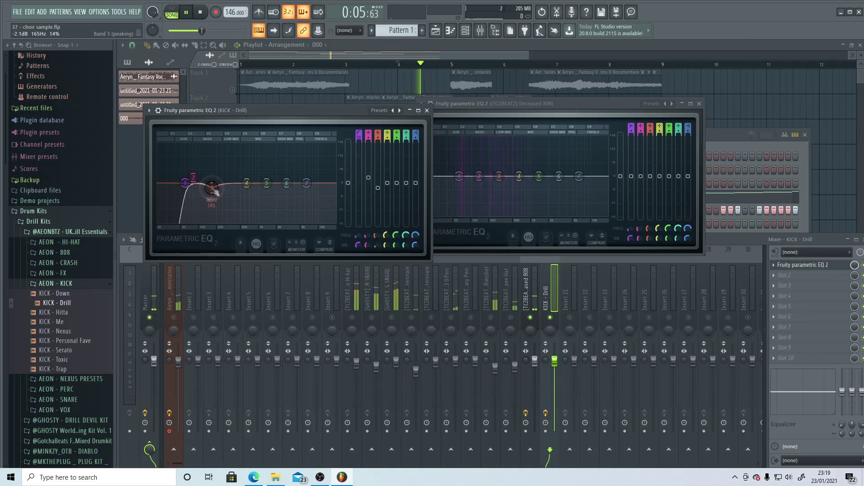
- Change band 1 of the Deceased 808's EQ to a steep high-pass filter
right_click(460, 178)
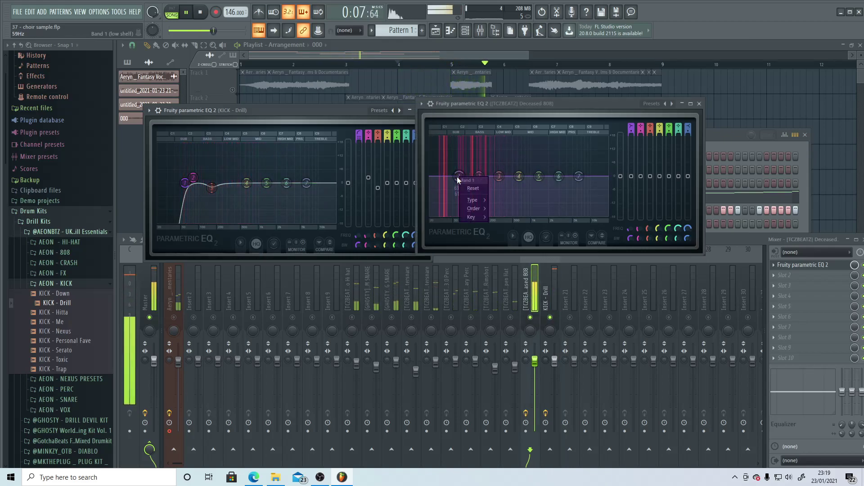
mouse_move(473, 200)
click(504, 226)
right_click(460, 177)
click(499, 208)
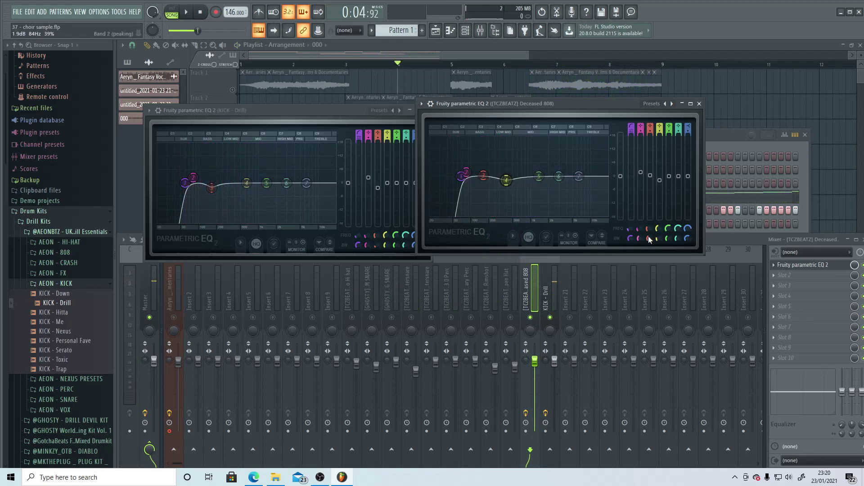
- Narrow band 4 of the 808's EQ to 15% and fine-tune the low bands of the 808 and kick EQs during playback
drag(658, 238, 658, 243)
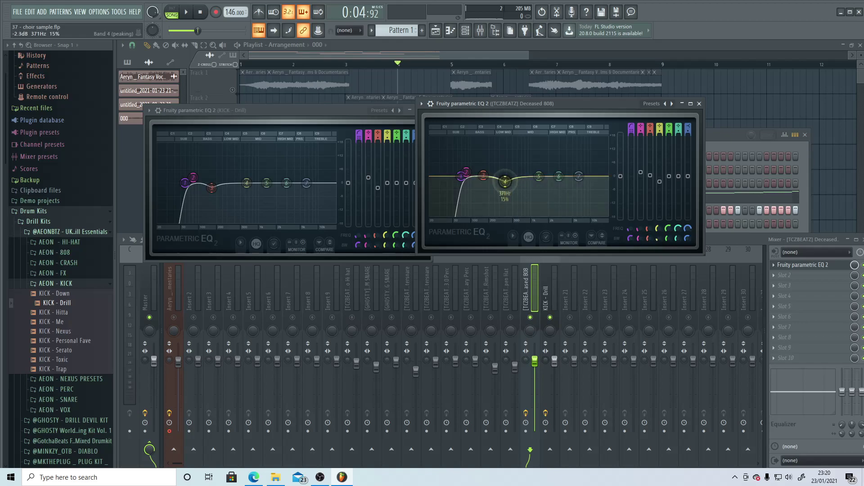
key(space)
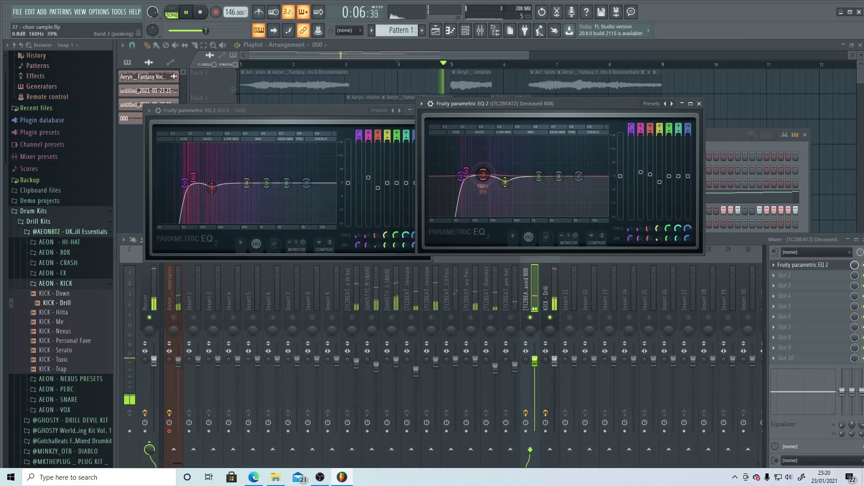
drag(487, 179, 470, 174)
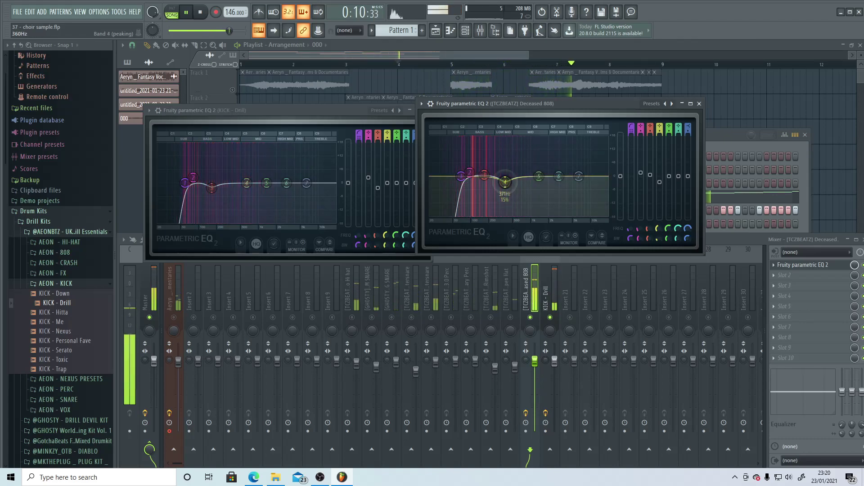
drag(218, 193, 190, 176)
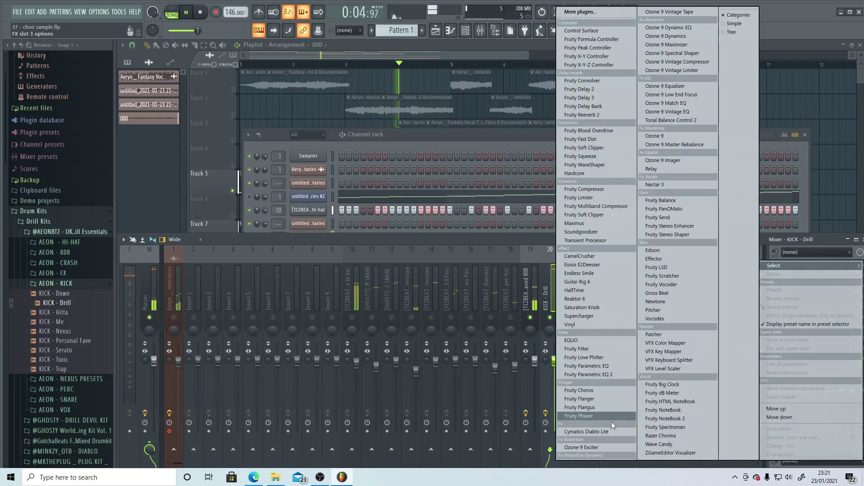
- Add Cymatics Diablo Lite to the KICK - Drill track with Clip at 28% in soft mode and Punch raised
click(585, 431)
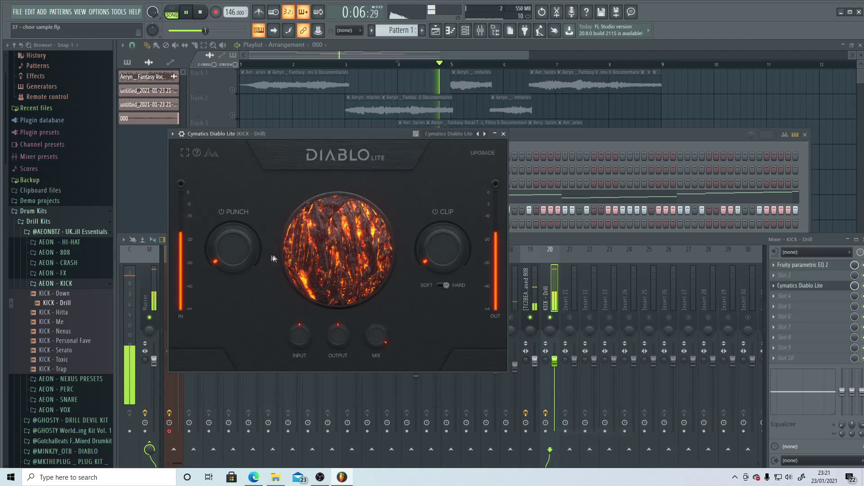
drag(432, 246, 433, 232)
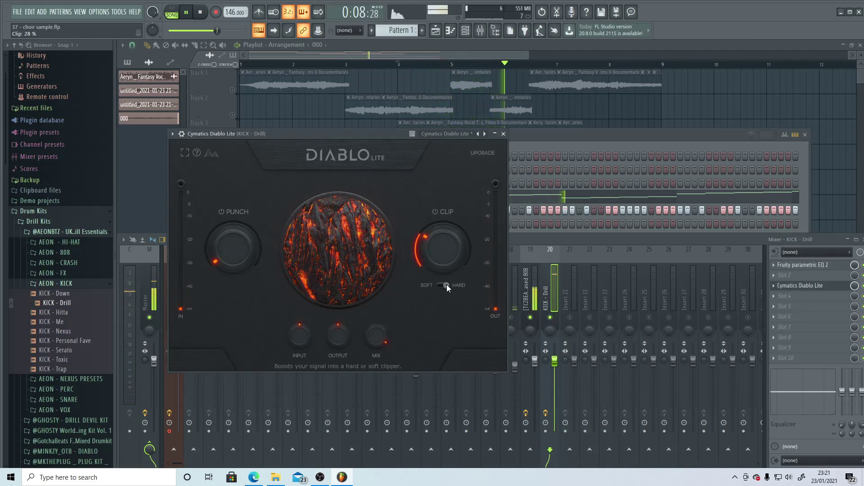
click(446, 285)
drag(233, 253, 231, 221)
drag(341, 130, 345, 134)
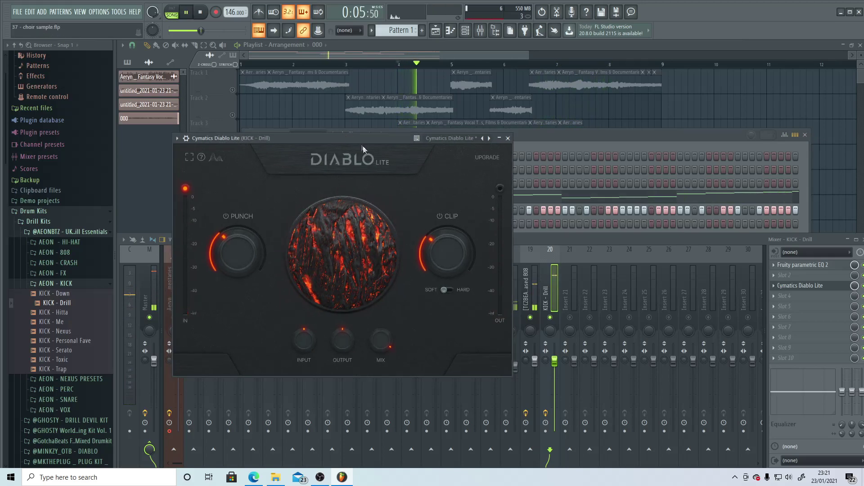
- Unsolo the kick track and fine-tune Diablo Lite's Punch and Clip amounts against the full beat
click(548, 319)
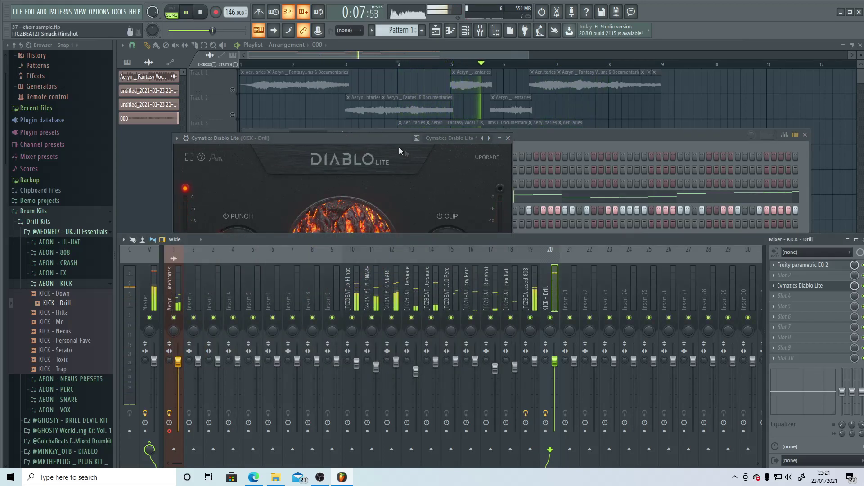
drag(374, 138, 376, 136)
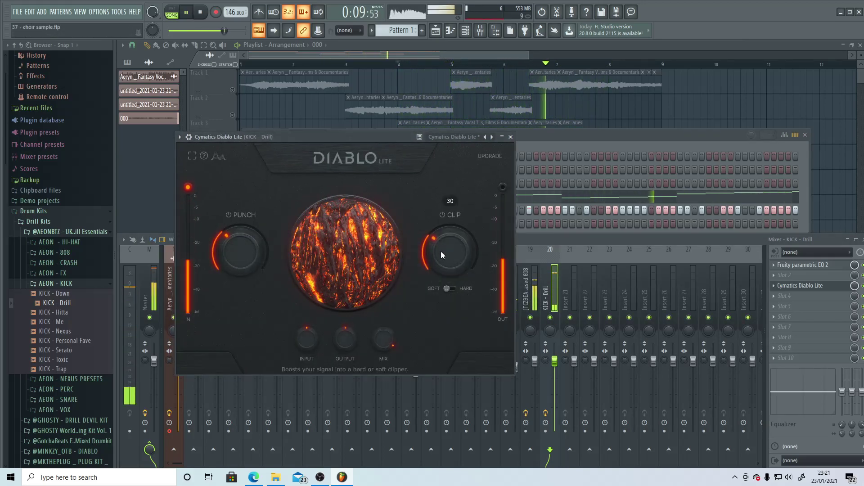
mouse_move(245, 247)
drag(244, 245, 237, 247)
mouse_move(438, 245)
mouse_down()
mouse_move(445, 227)
mouse_move(456, 241)
mouse_move(443, 250)
mouse_move(441, 241)
mouse_up()
drag(243, 247, 241, 239)
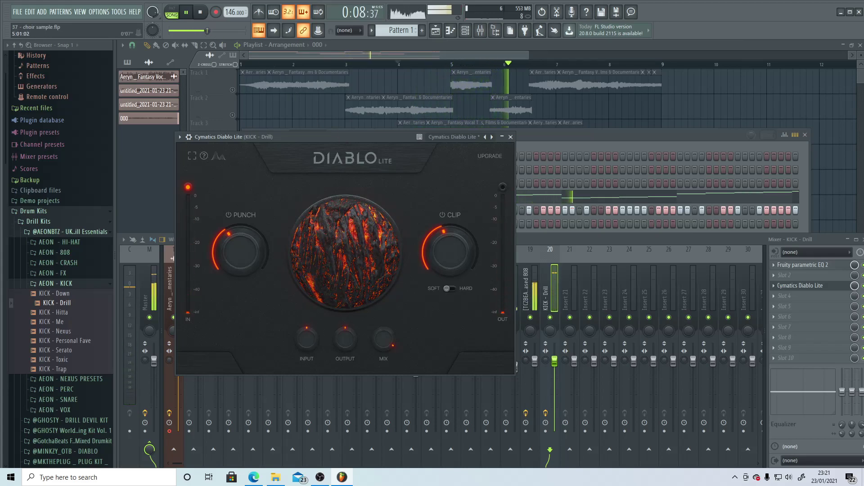
- Restart playback from the beginning and readjust Diablo Lite's Clip amount on the kick
click(171, 31)
drag(302, 137, 309, 137)
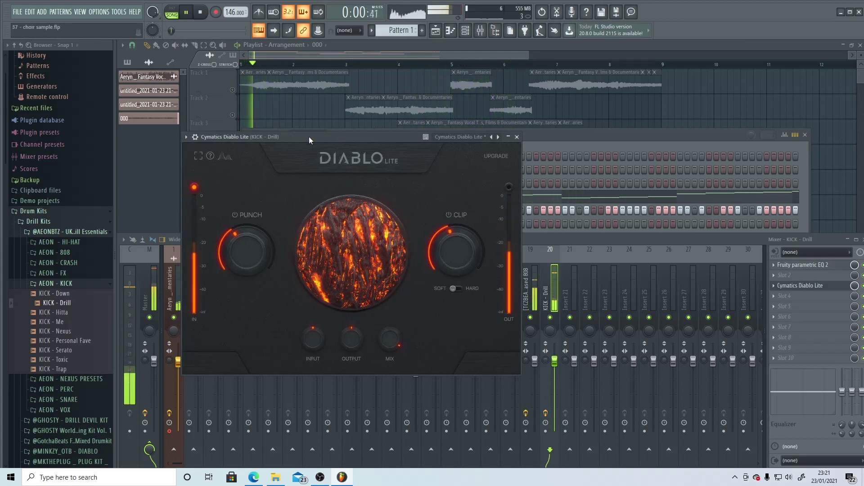
drag(453, 243, 447, 247)
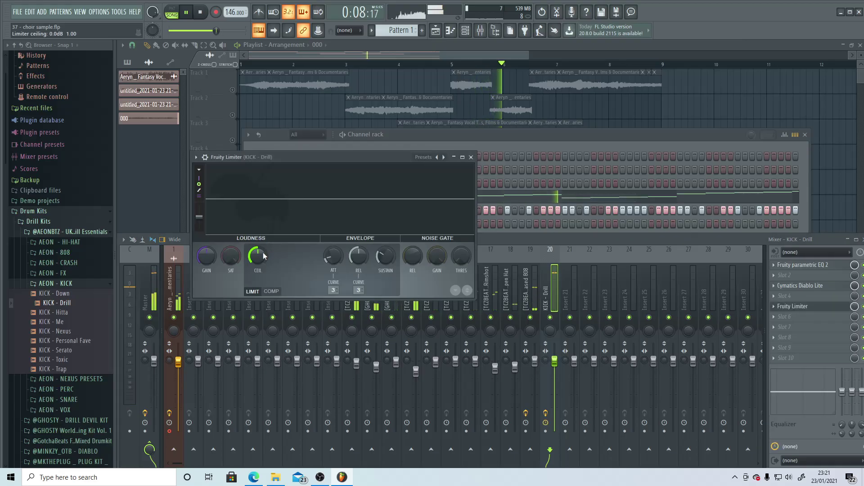
- Adjust the Gain of Fruity Limiter on the KICK - Drill track
mouse_move(212, 256)
mouse_down()
mouse_move(259, 252)
mouse_move(209, 255)
mouse_up()
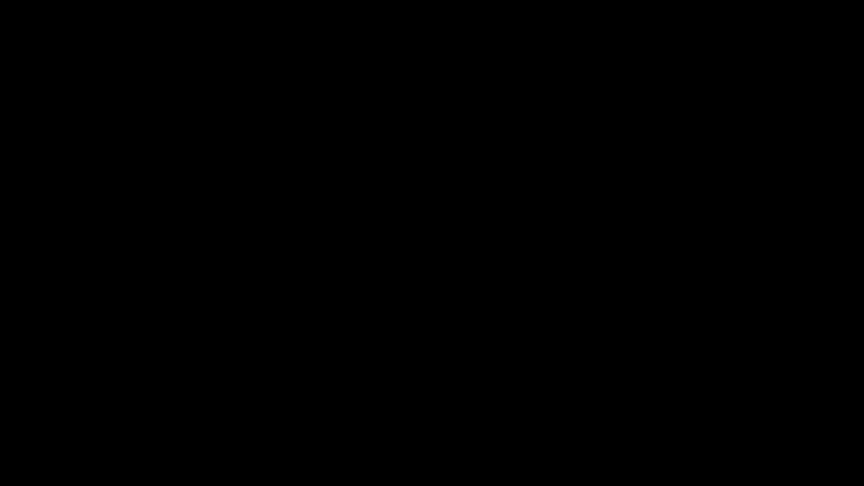
- Play the full song arrangement from the start
key(space)
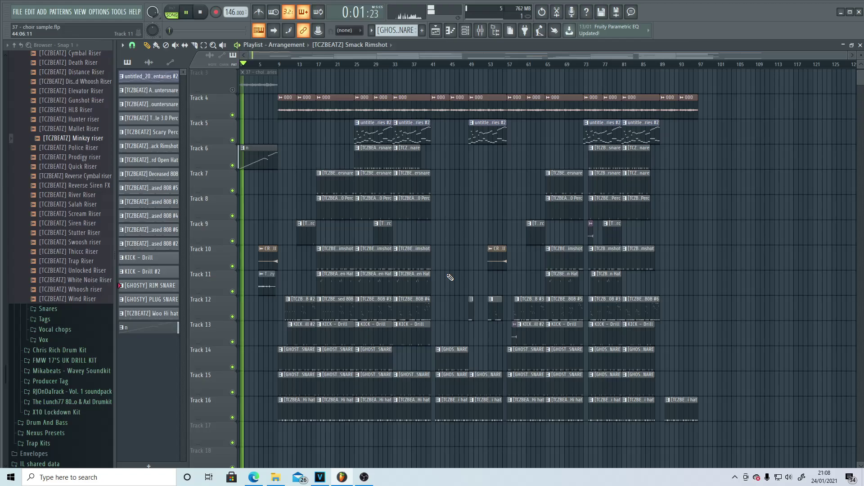